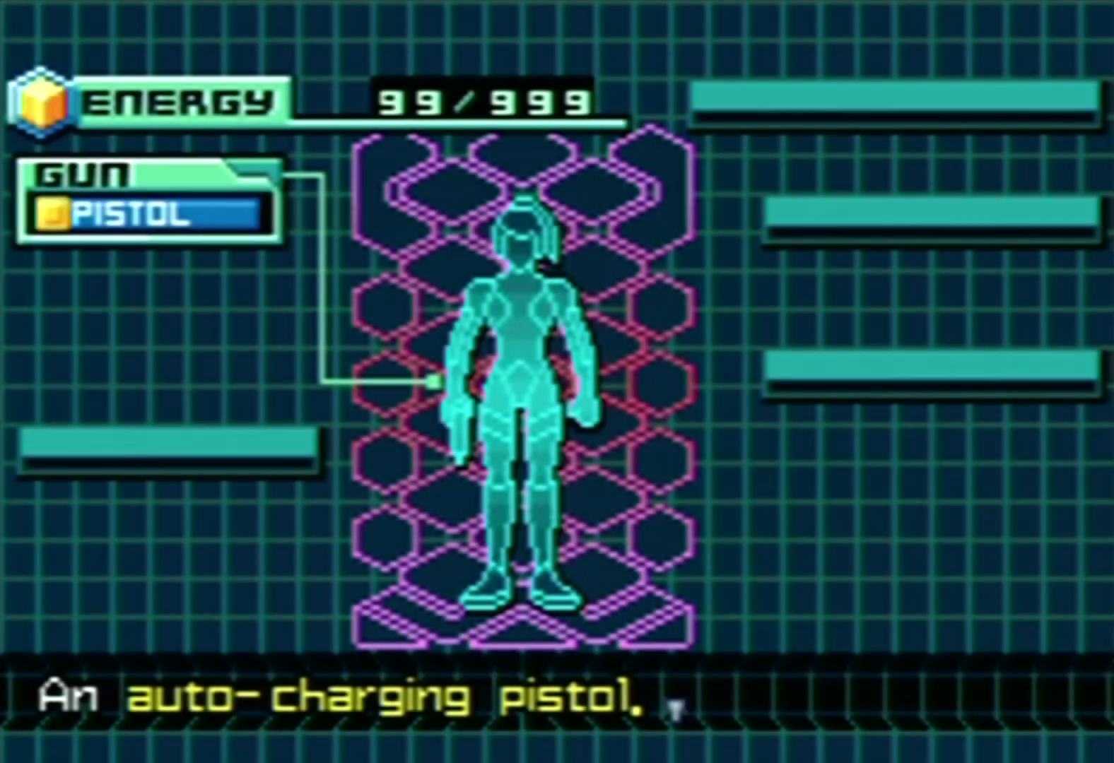
{"action": "key", "text": "r"}
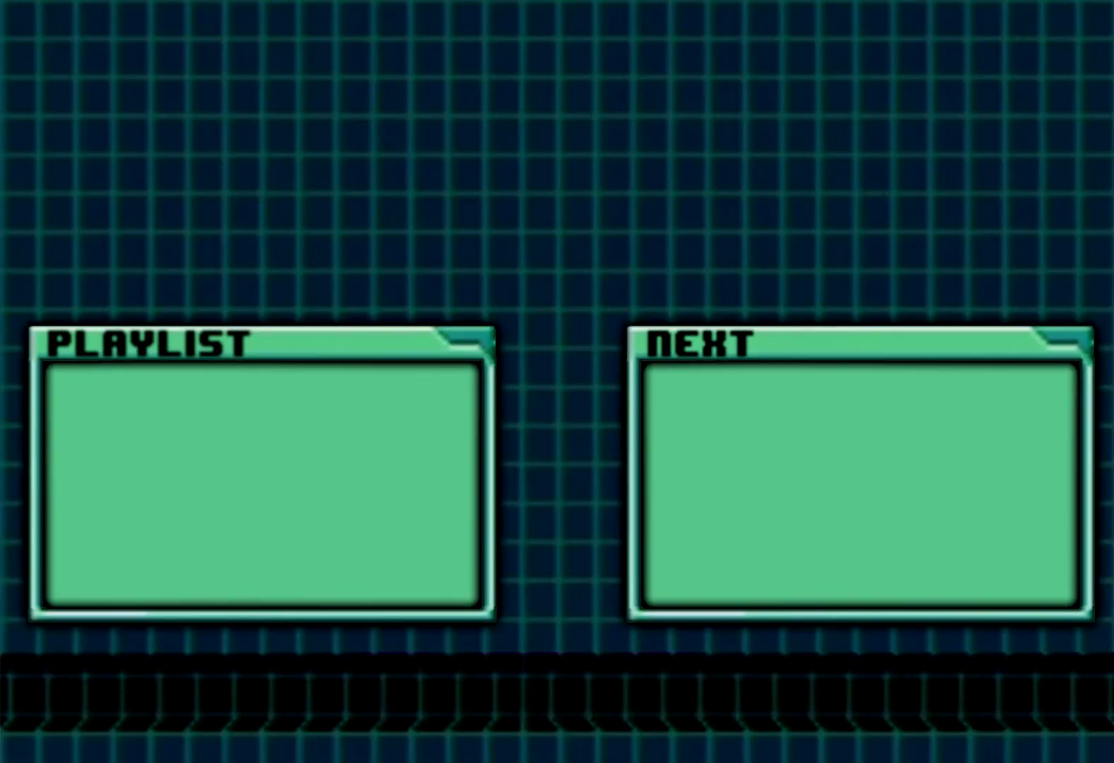